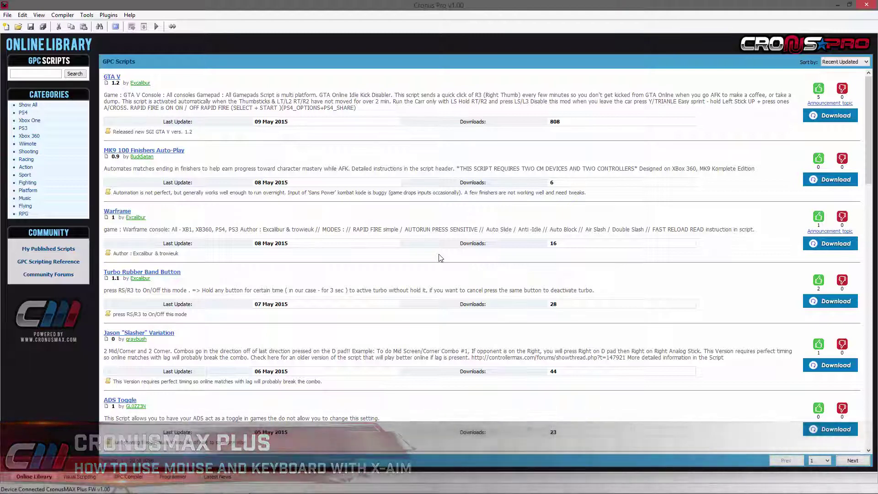
- Open the X-AIM plugin and create an empty layout named "New Layout"
{"action": "left_click", "coordinate": [109, 15]}
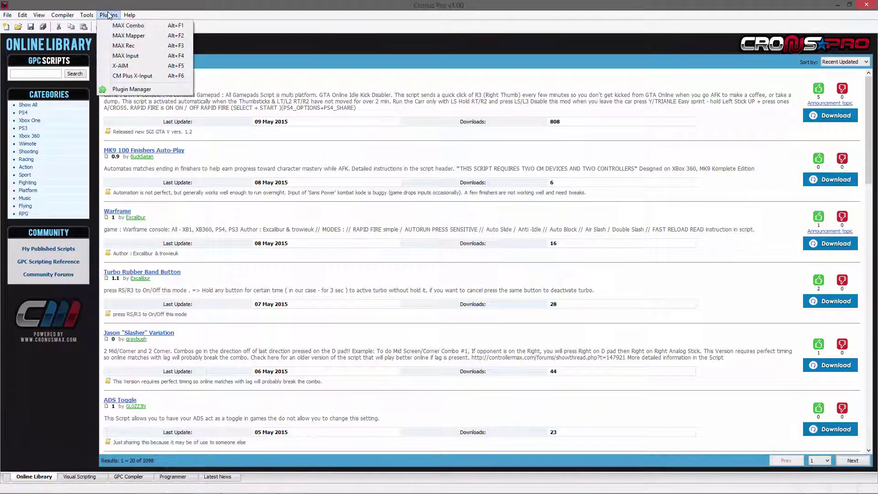
{"action": "left_click", "coordinate": [138, 66]}
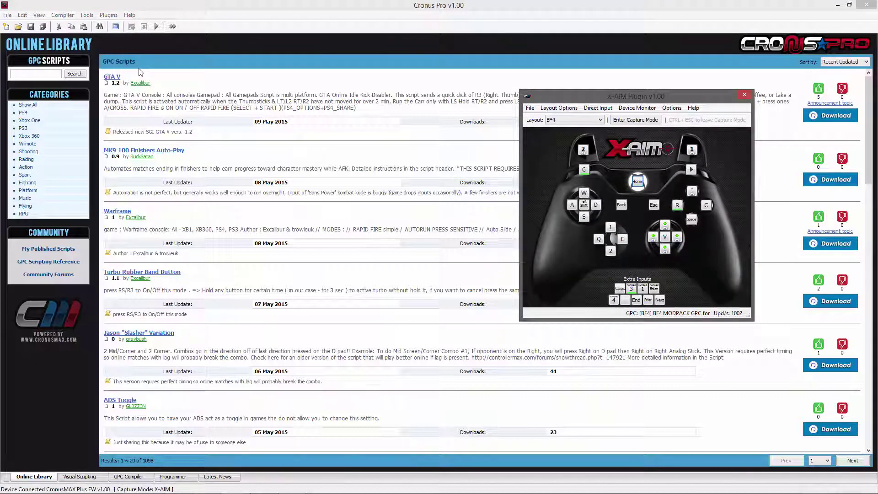
{"action": "left_click", "coordinate": [530, 108]}
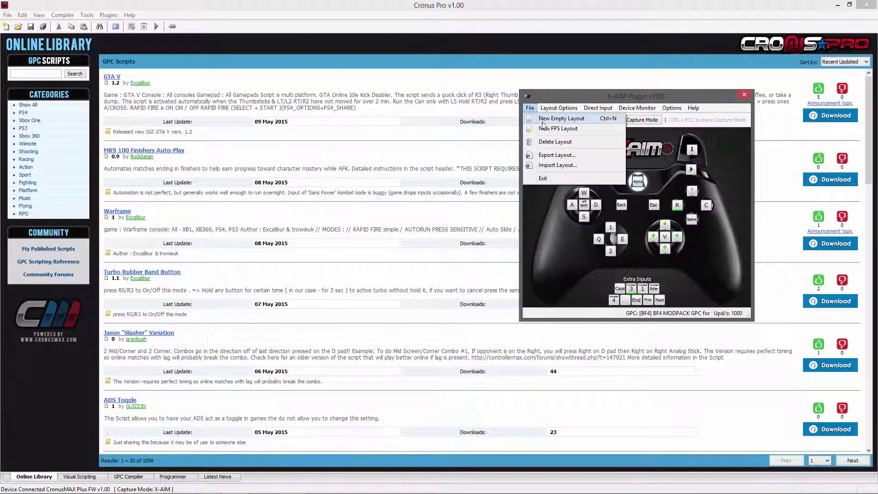
{"action": "left_click", "coordinate": [543, 123]}
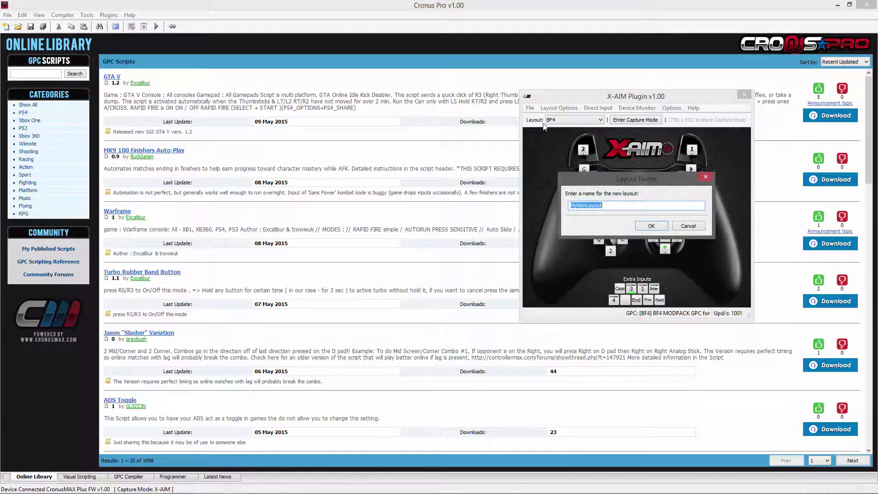
{"action": "type", "text": "N"}
{"action": "left_click", "coordinate": [650, 226]}
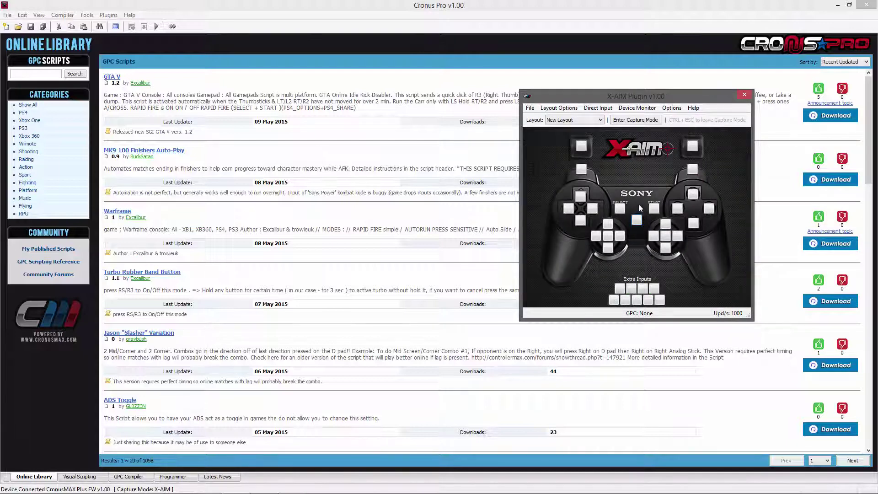
- Set the new layout's controller type to XBox One
{"action": "left_click", "coordinate": [567, 109]}
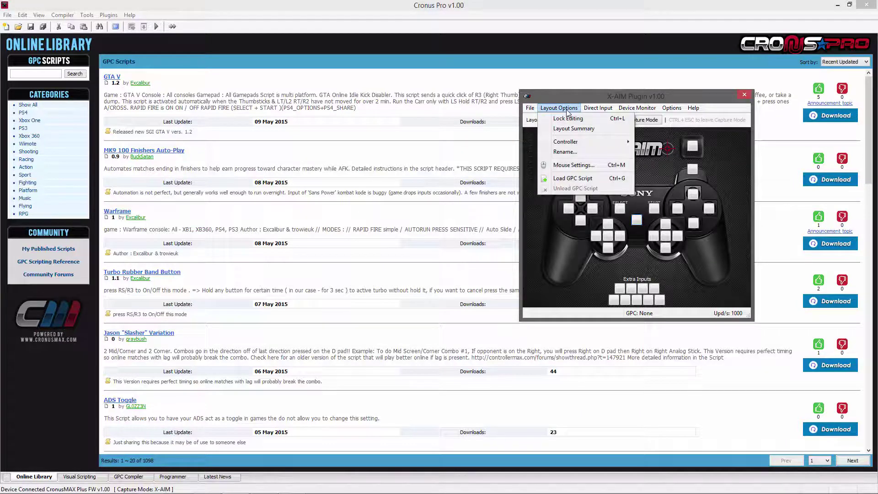
{"action": "mouse_move", "coordinate": [595, 141]}
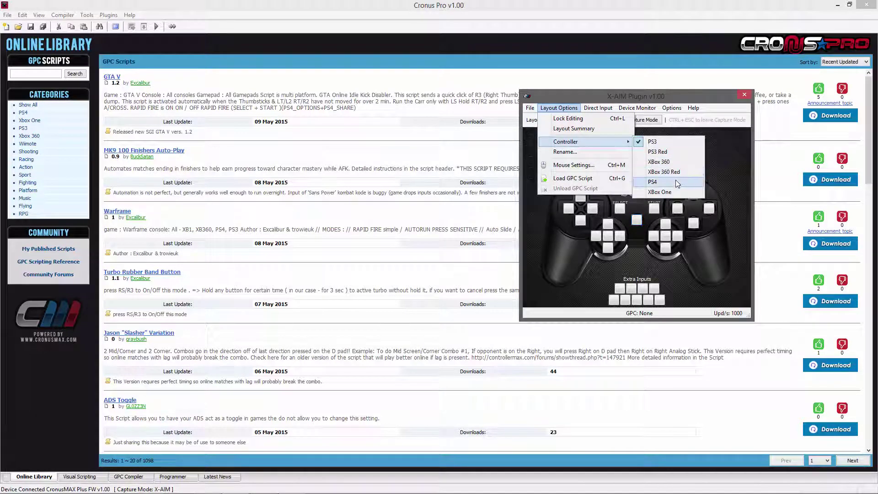
{"action": "left_click", "coordinate": [674, 192]}
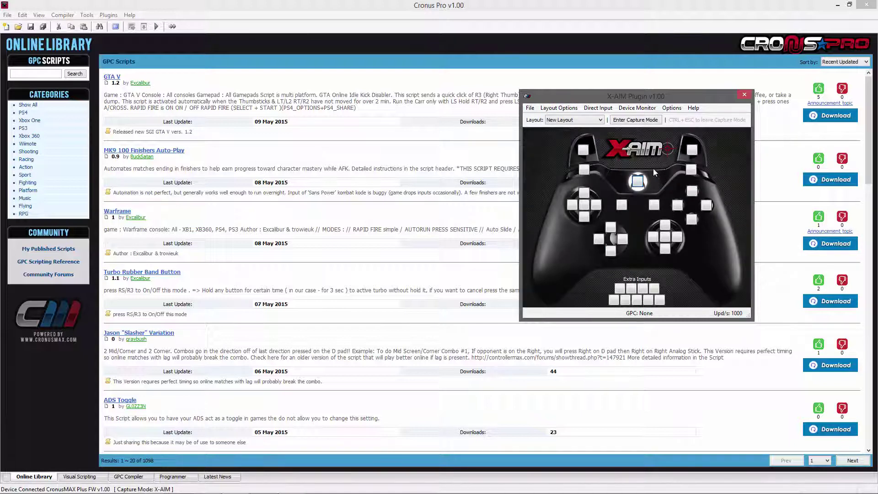
- Assign mouse button 1 to the controller's right trigger and mouse button 2 to its left trigger
{"action": "right_click", "coordinate": [693, 149]}
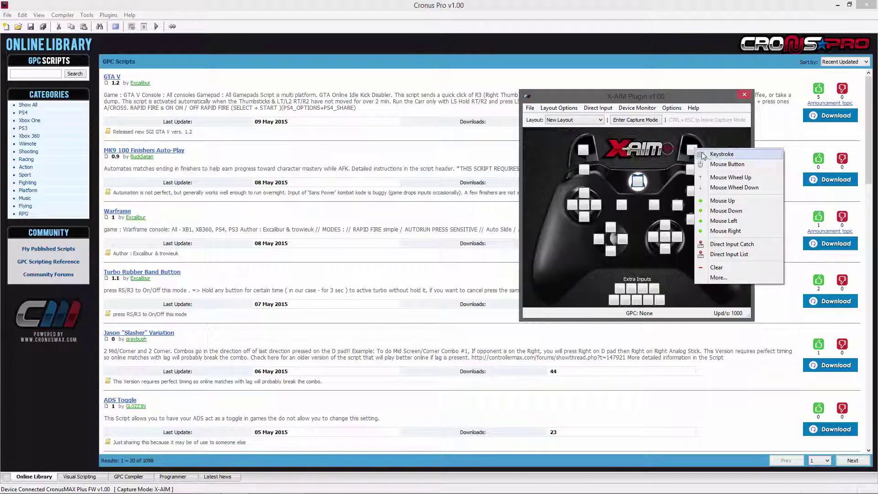
{"action": "left_click", "coordinate": [709, 164]}
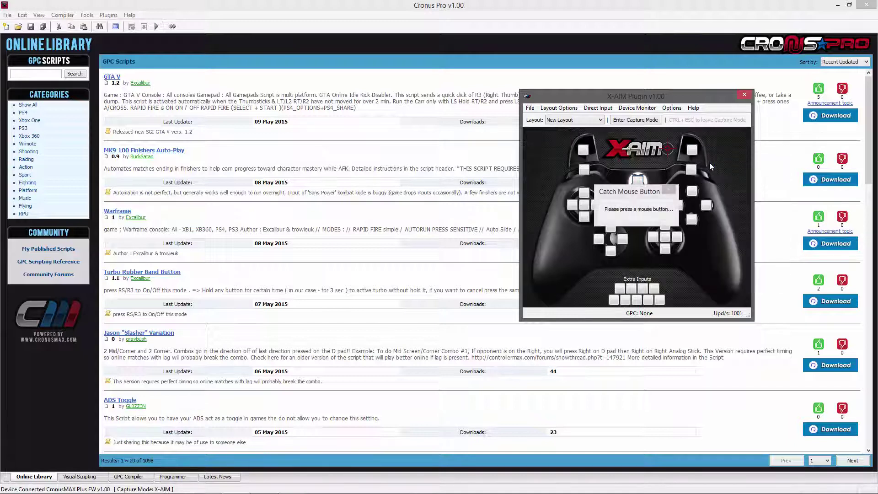
{"action": "left_click", "coordinate": [709, 163]}
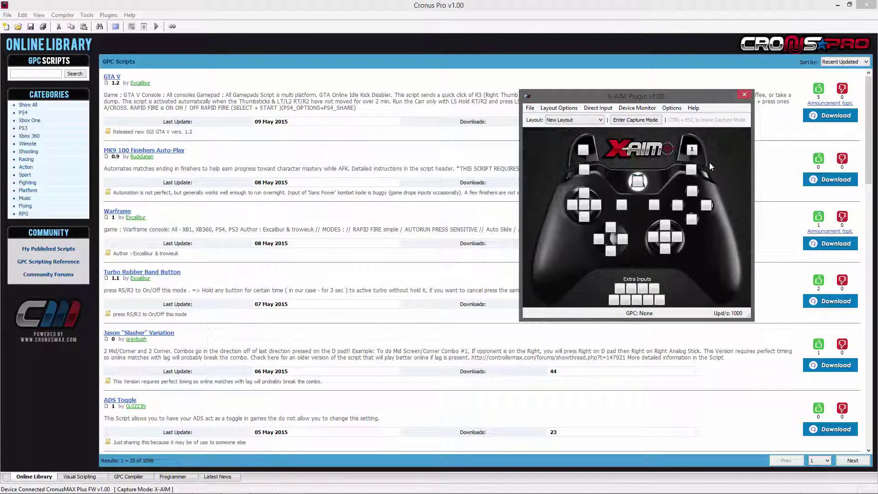
{"action": "left_click", "coordinate": [583, 150]}
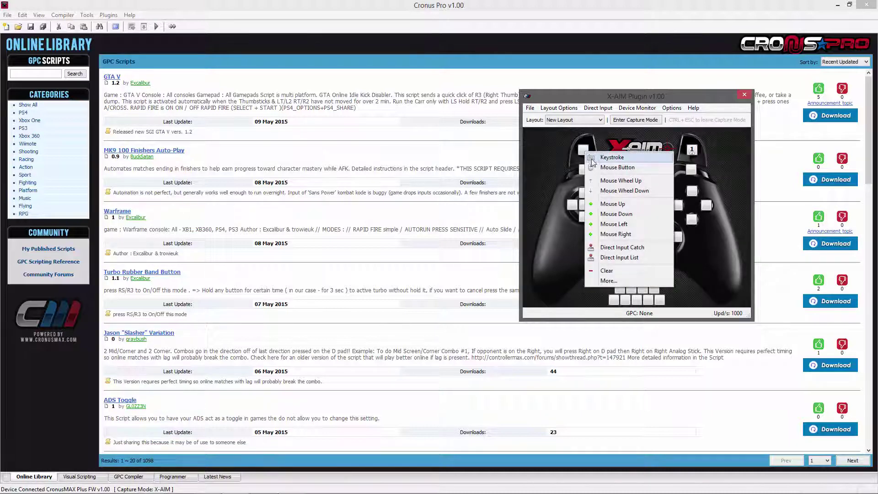
{"action": "left_click", "coordinate": [622, 168]}
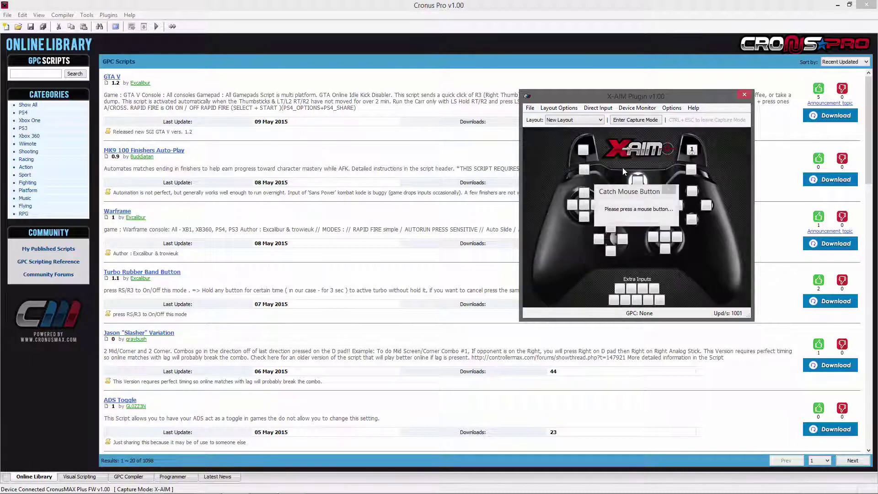
{"action": "right_click", "coordinate": [622, 167]}
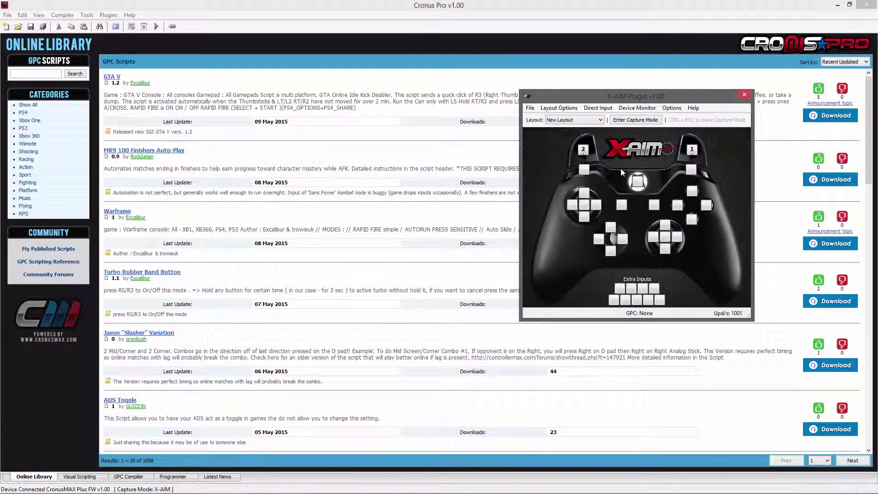
- Map the left stick's up, left, down and right directions to the W, A, S and D keystrokes
{"action": "left_click", "coordinate": [587, 192]}
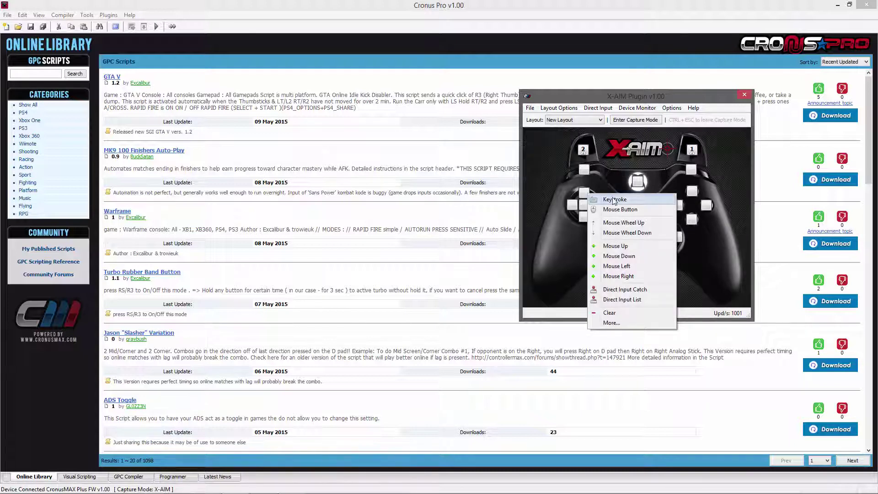
{"action": "left_click", "coordinate": [627, 200]}
{"action": "key", "text": "w"}
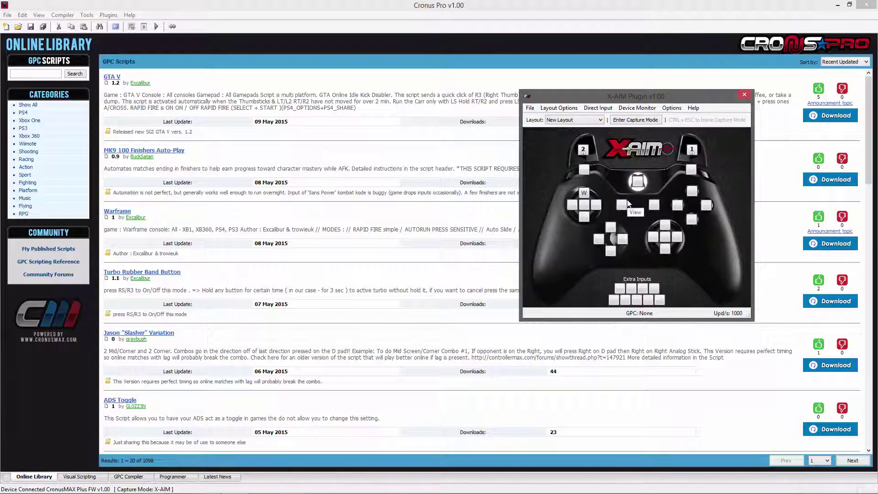
{"action": "left_click", "coordinate": [571, 205]}
{"action": "left_click", "coordinate": [594, 217]}
{"action": "key", "text": "a"}
{"action": "left_click", "coordinate": [586, 218]}
{"action": "left_click", "coordinate": [608, 227]}
{"action": "key", "text": "s"}
{"action": "left_click", "coordinate": [596, 204]}
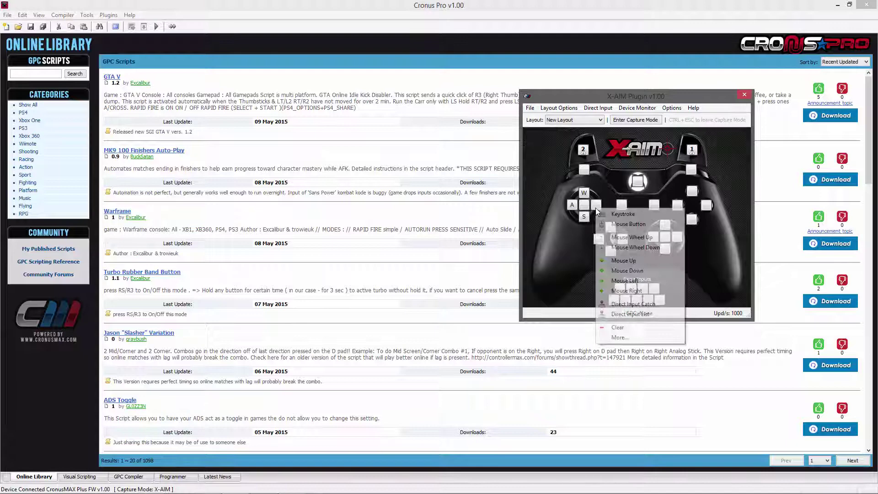
{"action": "left_click", "coordinate": [602, 213]}
{"action": "key", "text": "d"}
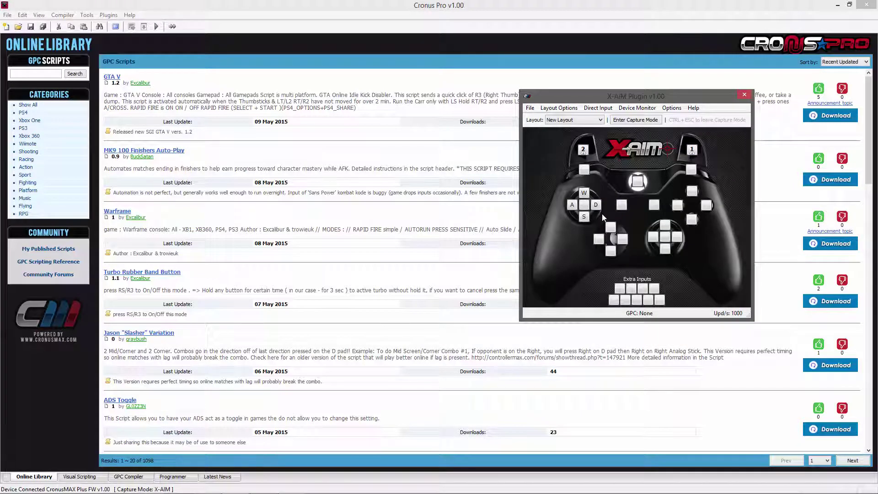
- Map the four D-pad directions to the matching arrow-key keystrokes
{"action": "left_click", "coordinate": [610, 227]}
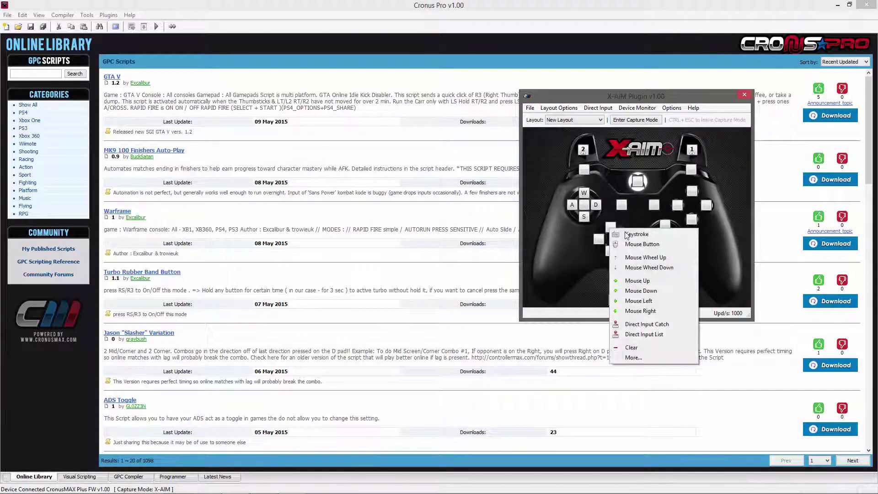
{"action": "left_click", "coordinate": [620, 234]}
{"action": "key", "text": "Up"}
{"action": "left_click", "coordinate": [599, 238]}
{"action": "left_click", "coordinate": [614, 242]}
{"action": "key", "text": "Left"}
{"action": "left_click", "coordinate": [610, 251]}
{"action": "left_click", "coordinate": [625, 256]}
{"action": "key", "text": "Down"}
{"action": "left_click", "coordinate": [622, 238]}
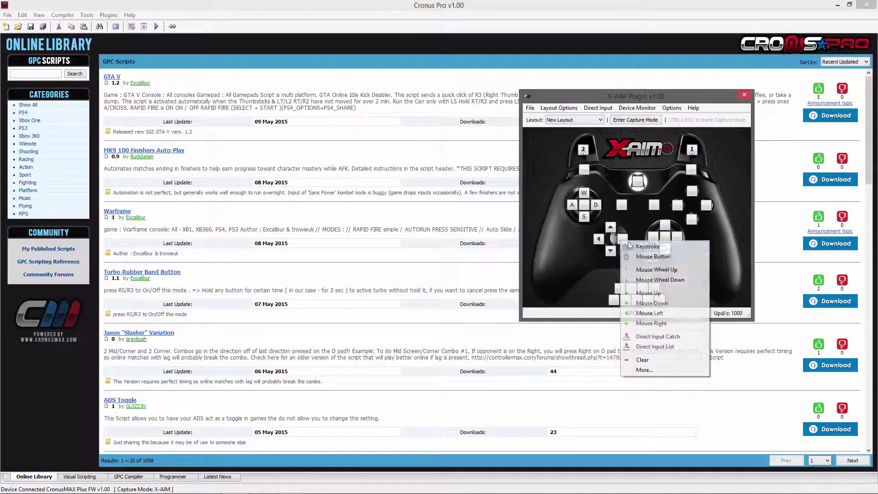
{"action": "left_click", "coordinate": [637, 244]}
{"action": "key", "text": "Right"}
- Map the right stick's four directions to the matching Mouse Up, Mouse Down, Mouse Left and Mouse Right movements
{"action": "left_click", "coordinate": [666, 226]}
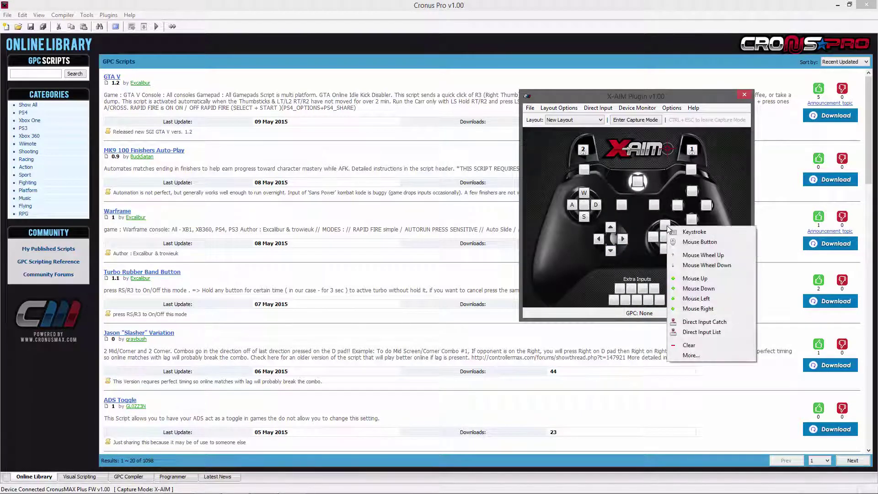
{"action": "left_click", "coordinate": [688, 278]}
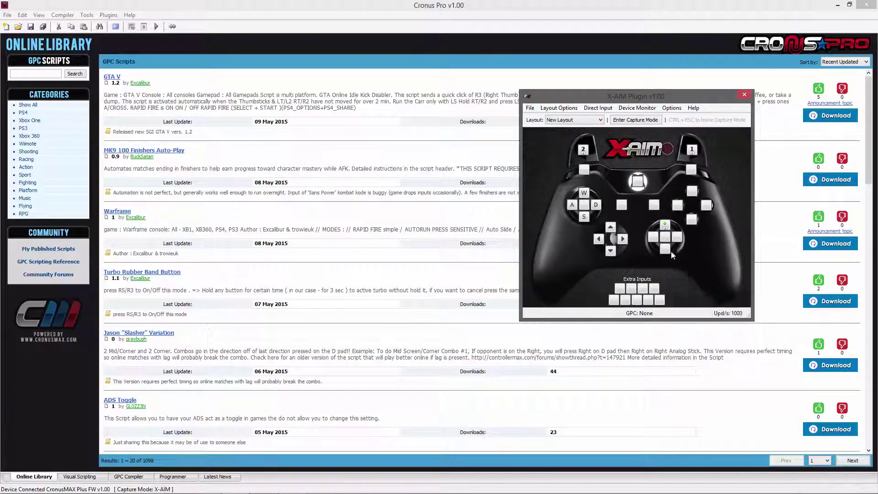
{"action": "left_click", "coordinate": [667, 251]}
{"action": "left_click", "coordinate": [699, 313]}
{"action": "left_click", "coordinate": [657, 240]}
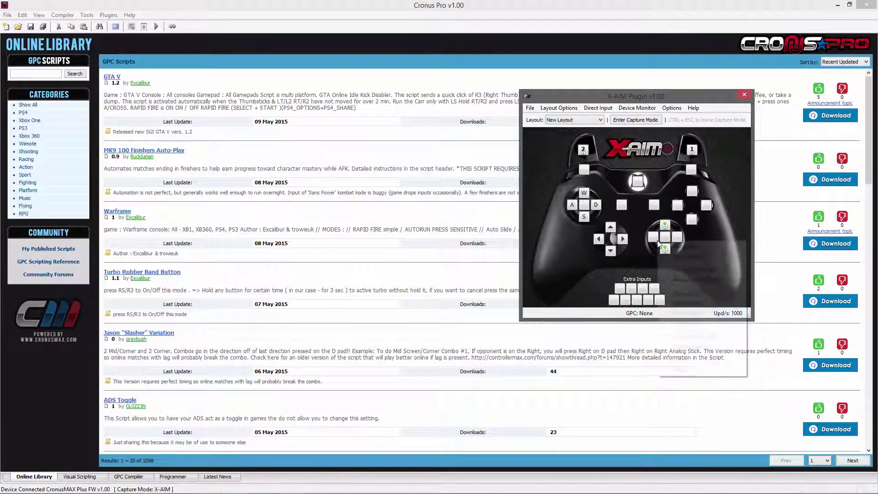
{"action": "left_click", "coordinate": [685, 312]}
{"action": "left_click", "coordinate": [677, 238]}
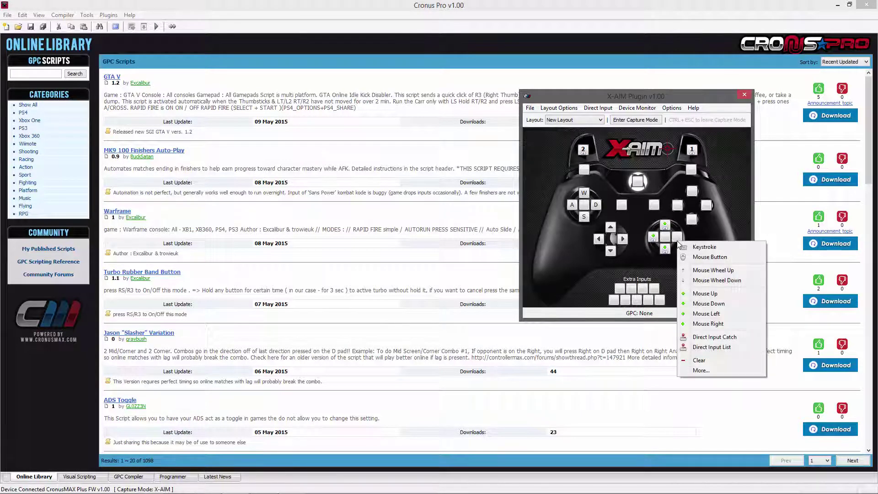
{"action": "left_click", "coordinate": [709, 323]}
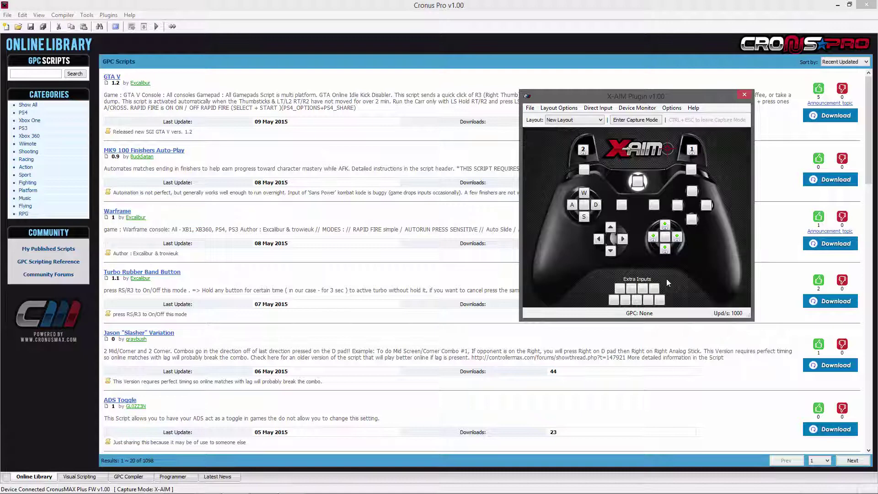
- Map the face buttons: A to Space, B to the C keystroke, X to R, and Y to Mouse Wheel Up
{"action": "left_click", "coordinate": [692, 220]}
{"action": "left_click", "coordinate": [703, 223]}
{"action": "key", "text": "space"}
{"action": "left_click", "coordinate": [704, 207]}
{"action": "left_click", "coordinate": [714, 215]}
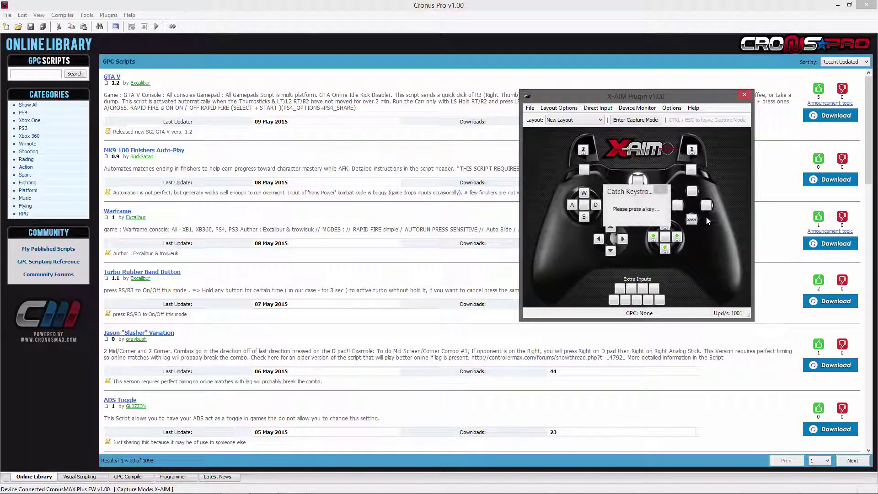
{"action": "key", "text": "c"}
{"action": "left_click", "coordinate": [678, 207]}
{"action": "left_click", "coordinate": [698, 216]}
{"action": "key", "text": "r"}
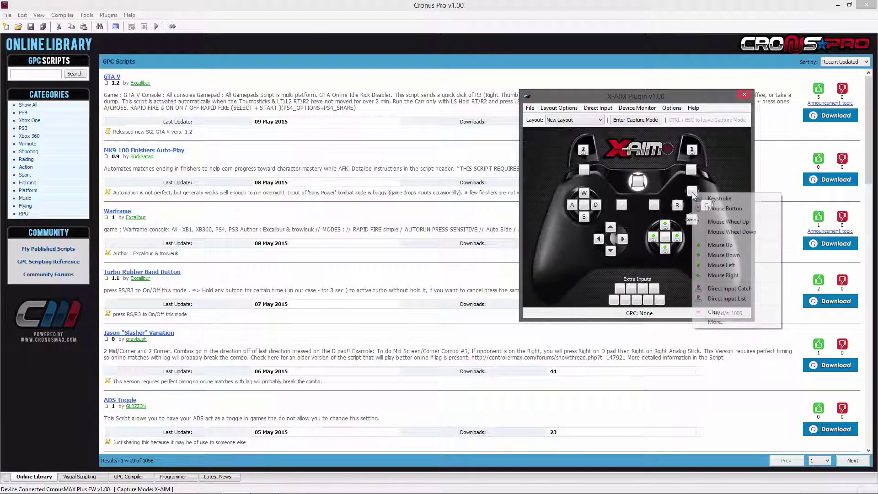
{"action": "left_click", "coordinate": [692, 191]}
{"action": "left_click", "coordinate": [709, 222]}
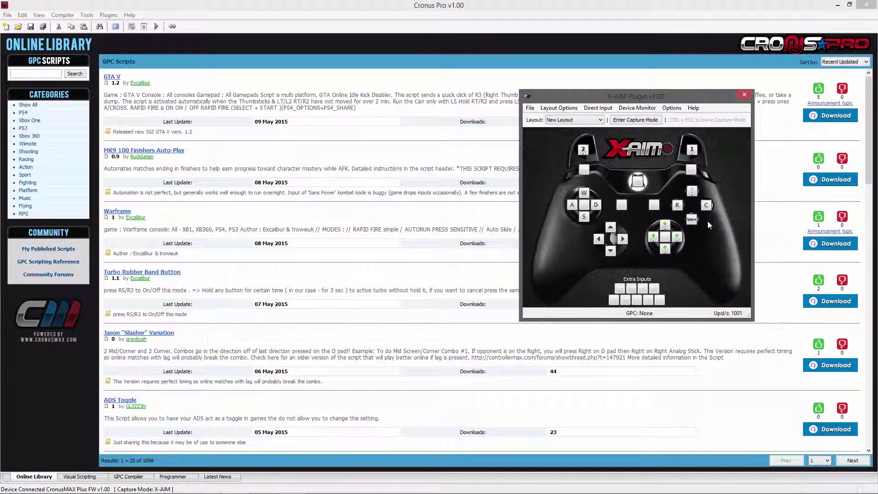
- Assign the Esc keystroke to the controller's Menu button and Backspace to its View button
{"action": "left_click", "coordinate": [653, 208]}
{"action": "left_click", "coordinate": [673, 217]}
{"action": "key", "text": "Escape"}
{"action": "left_click", "coordinate": [622, 208]}
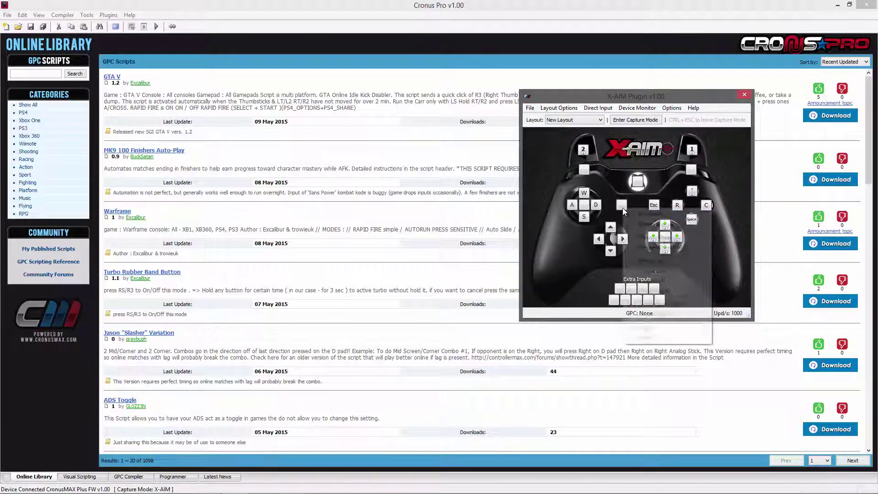
{"action": "left_click", "coordinate": [635, 212]}
{"action": "key", "text": "BackSpace"}
- Assign the E keystroke to the right bumper and Q to the left bumper
{"action": "left_click", "coordinate": [691, 170]}
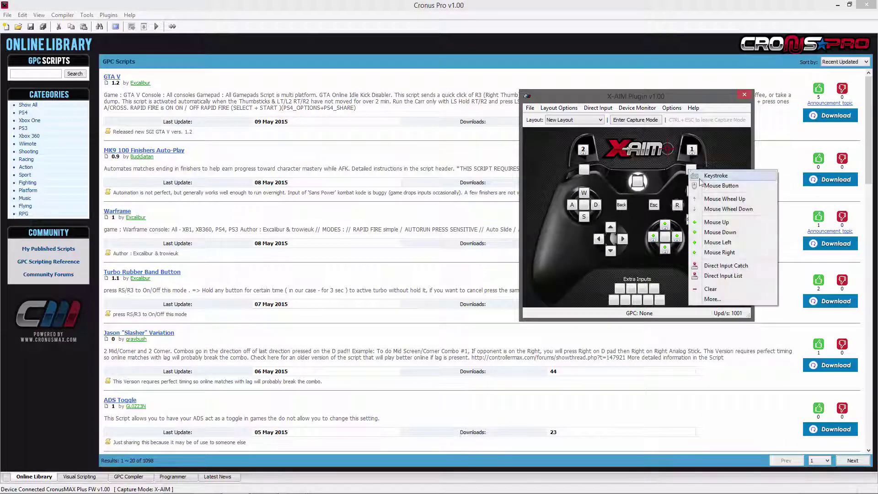
{"action": "left_click", "coordinate": [715, 175]}
{"action": "key", "text": "e"}
{"action": "left_click", "coordinate": [584, 169]}
{"action": "left_click", "coordinate": [607, 176]}
{"action": "key", "text": "q"}
- Assign the Home keystroke to the controller's central Xbox button
{"action": "left_click", "coordinate": [637, 181]}
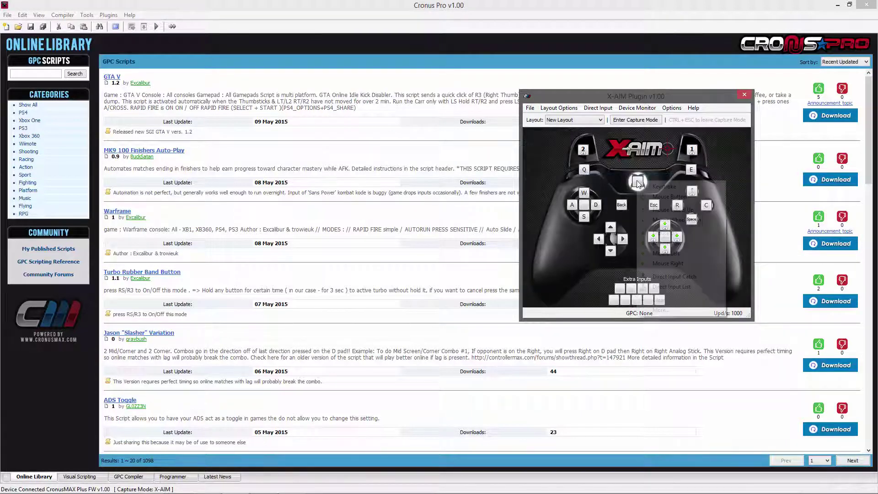
{"action": "left_click", "coordinate": [649, 187]}
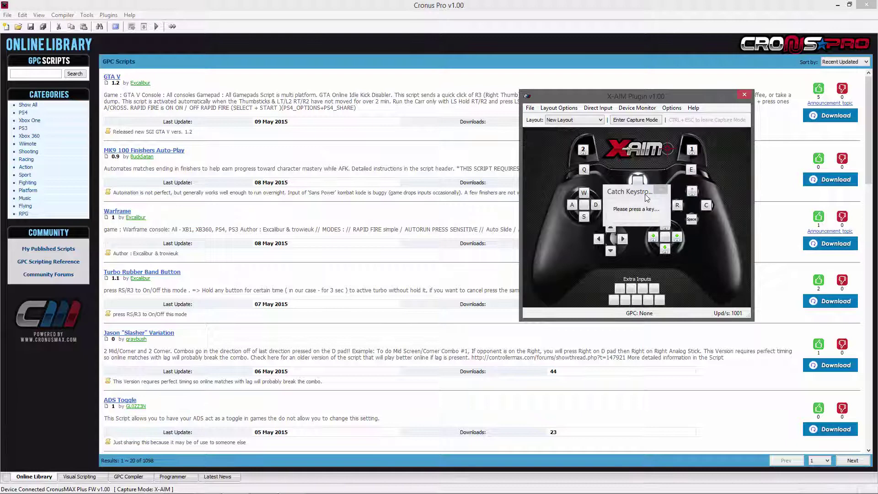
{"action": "key", "text": "Home"}
- Assign the Shift keystroke to the left stick's center button and V to the right stick's center button
{"action": "left_click", "coordinate": [590, 211]}
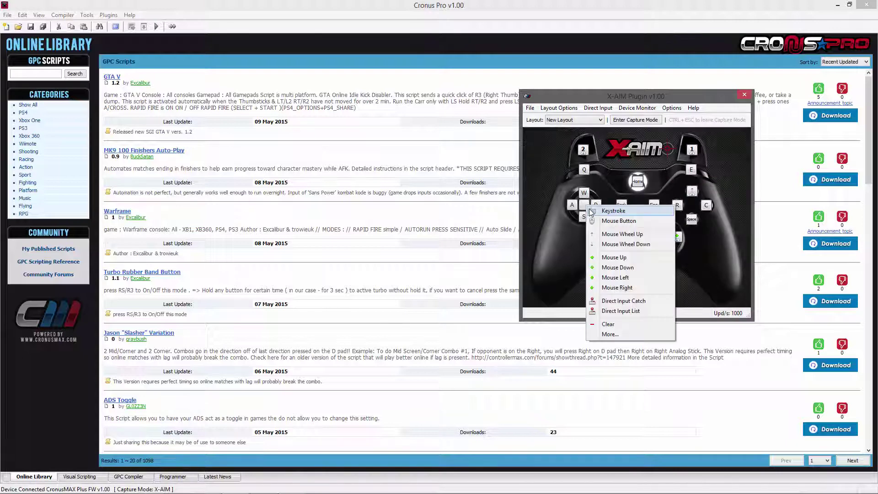
{"action": "left_click", "coordinate": [591, 211]}
{"action": "key", "text": "shift"}
{"action": "left_click", "coordinate": [668, 236]}
{"action": "left_click", "coordinate": [672, 242]}
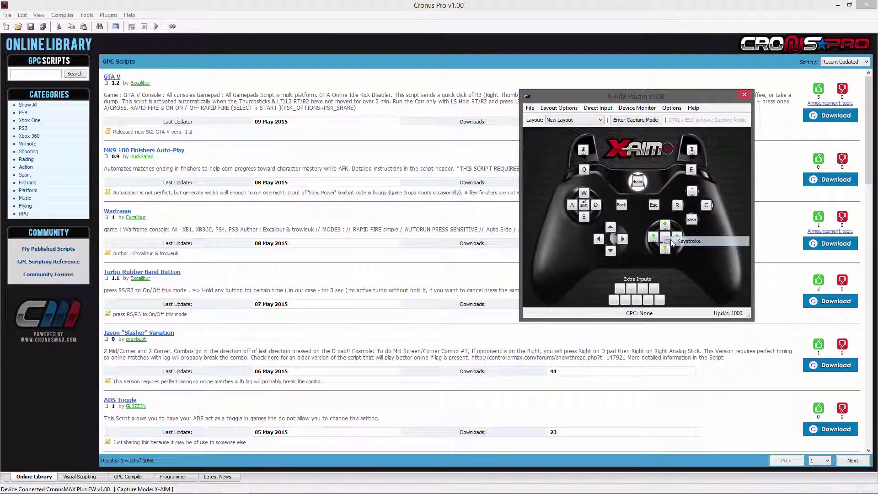
{"action": "key", "text": "v"}
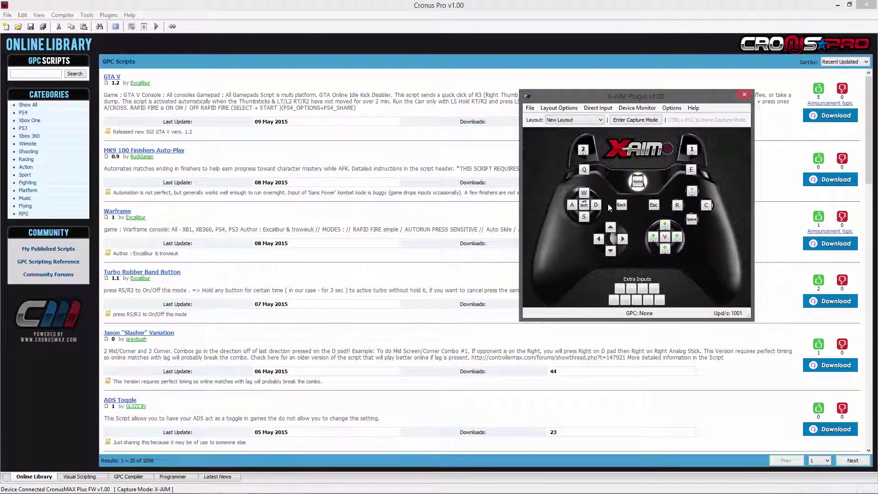
- Open the layout's mouse settings and bring up the Xbox One Battlefield 4 thread in the browser's User Submitted Mouse Settings forum
{"action": "left_click", "coordinate": [559, 110]}
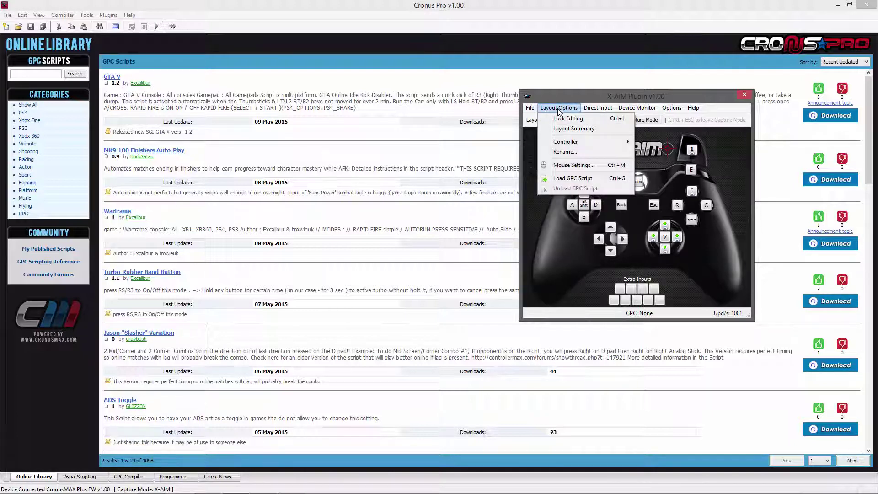
{"action": "left_click", "coordinate": [572, 166]}
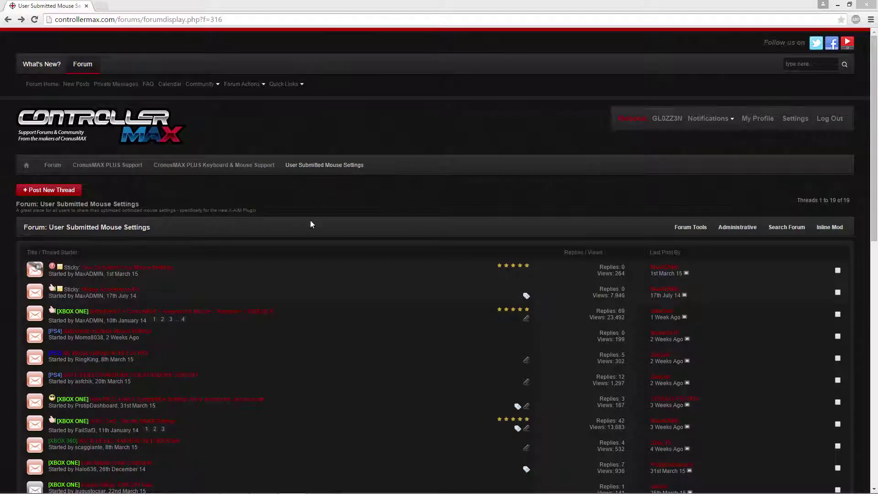
{"action": "scroll", "coordinate": [309, 223], "scroll_direction": "down", "scroll_amount": 4}
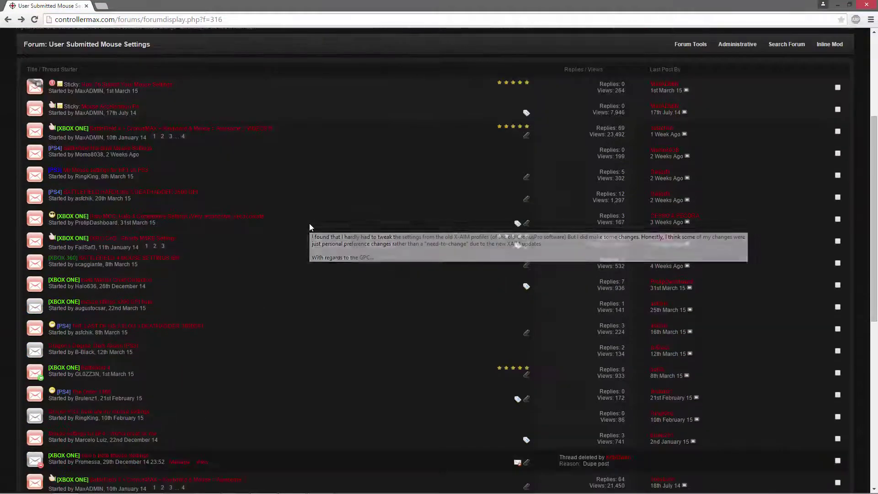
{"action": "left_click", "coordinate": [92, 370]}
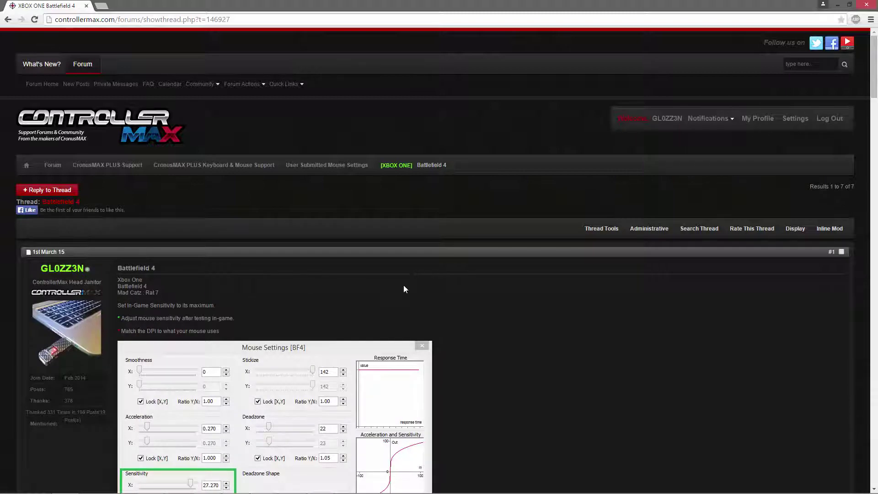
{"action": "scroll", "coordinate": [544, 312], "scroll_direction": "down", "scroll_amount": 3}
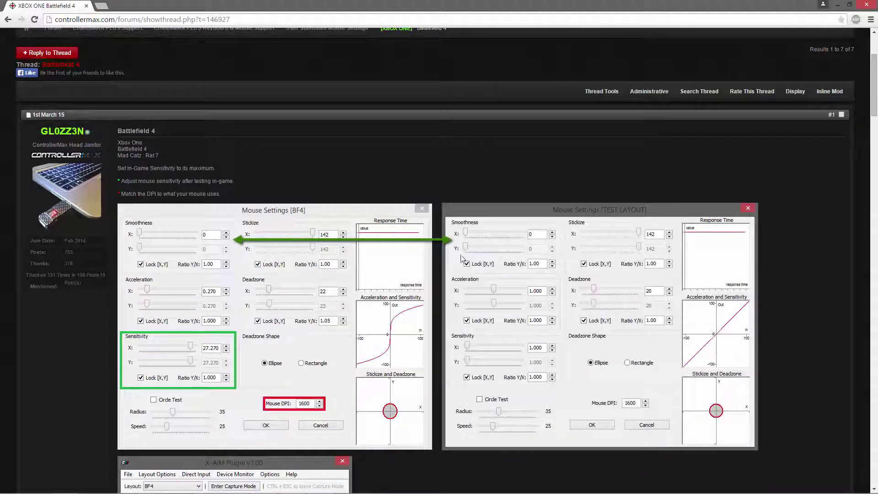
- Set the test layout's mouse acceleration X to 0.27 and its sensitivity X to 27.270
{"action": "double_click", "coordinate": [536, 291]}
{"action": "key", "text": "BackSpace"}
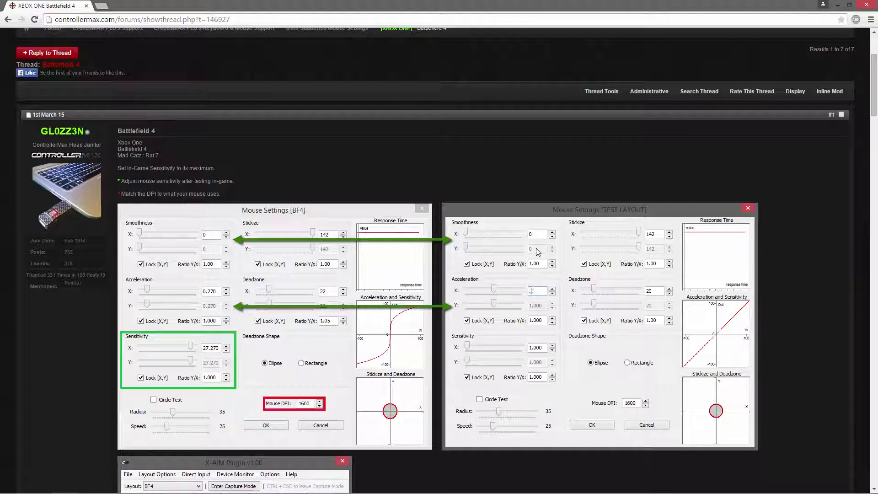
{"action": "type", "text": ".27"}
{"action": "key", "text": "Return"}
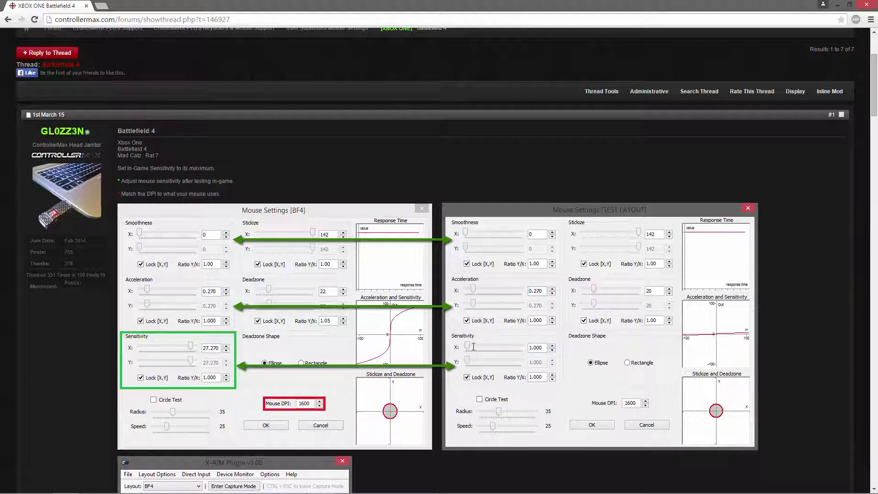
{"action": "key", "text": "Tab"}
{"action": "type", "text": "27."}
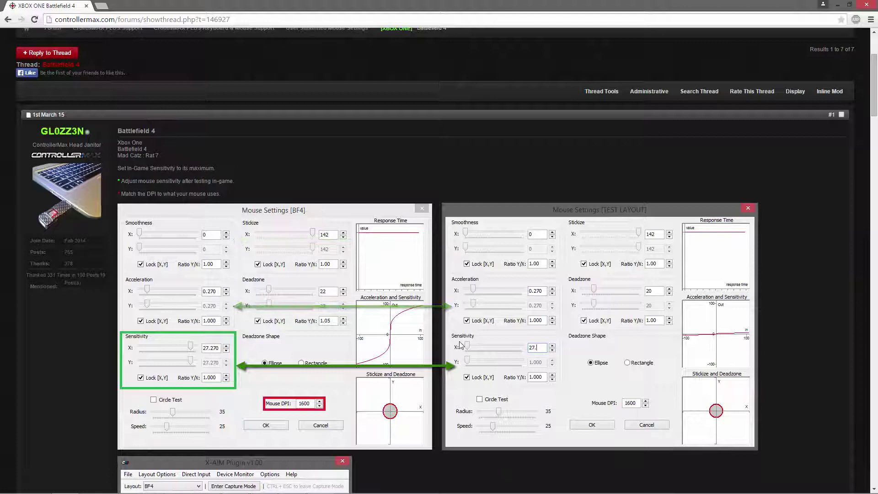
{"action": "type", "text": "270"}
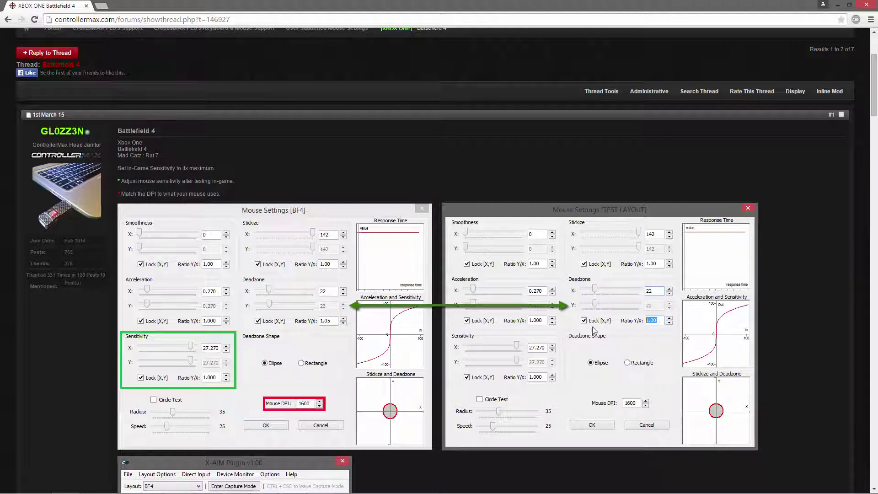
- Set the deadzone X to 22 with a Y/X ratio of 1.05 and accept the mouse settings
{"action": "type", "text": "1.05"}
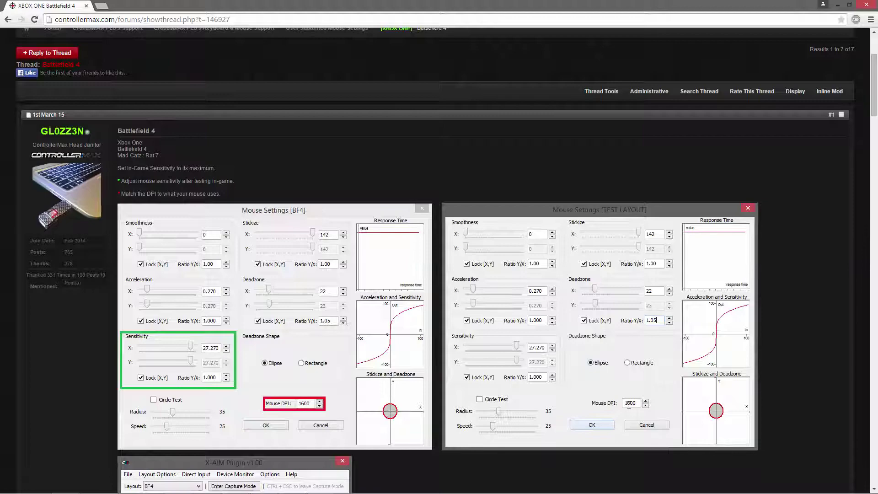
{"action": "left_click", "coordinate": [598, 428]}
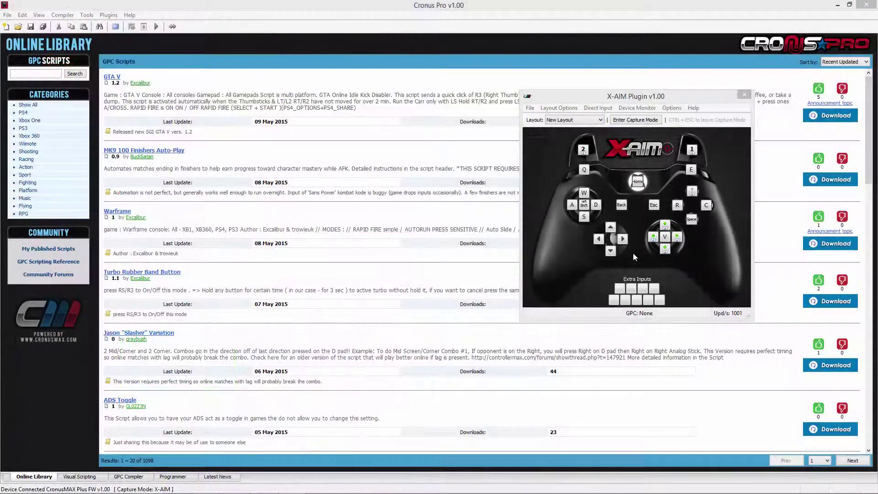
- Back in Cronus Pro, open the Device Monitor and start X-AIM capture mode
{"action": "left_click", "coordinate": [637, 107]}
{"action": "left_click", "coordinate": [631, 120]}
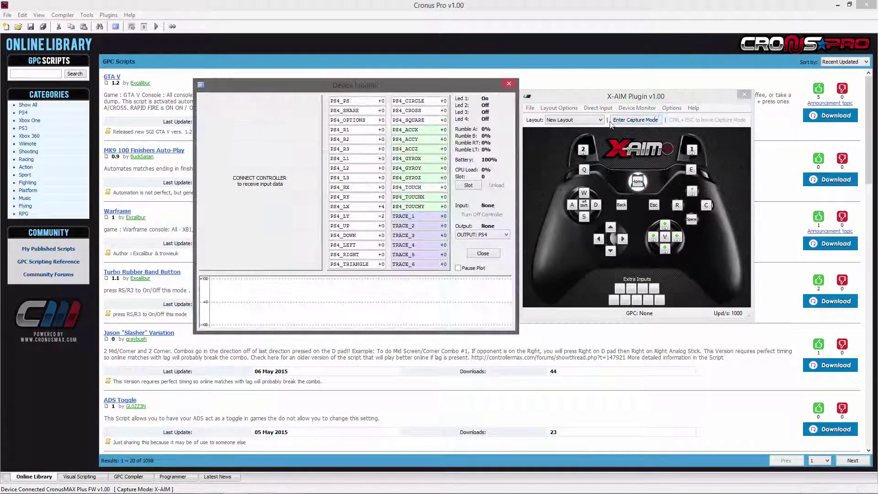
{"action": "left_click", "coordinate": [638, 121]}
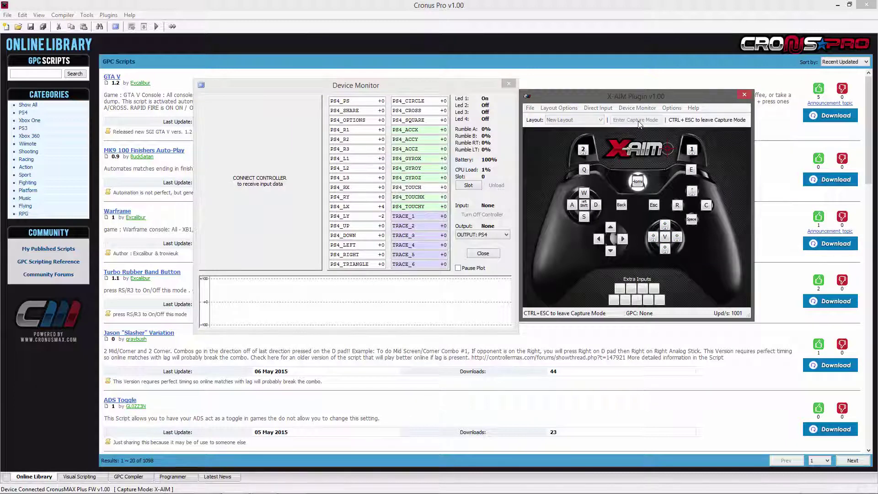
- Test the layout's S mapping and the left, up, right and down arrow mappings in capture mode
{"action": "key", "text": "s"}
{"action": "key", "text": "Left"}
{"action": "key", "text": "Up"}
{"action": "key", "text": "Right"}
{"action": "key", "text": "Down"}
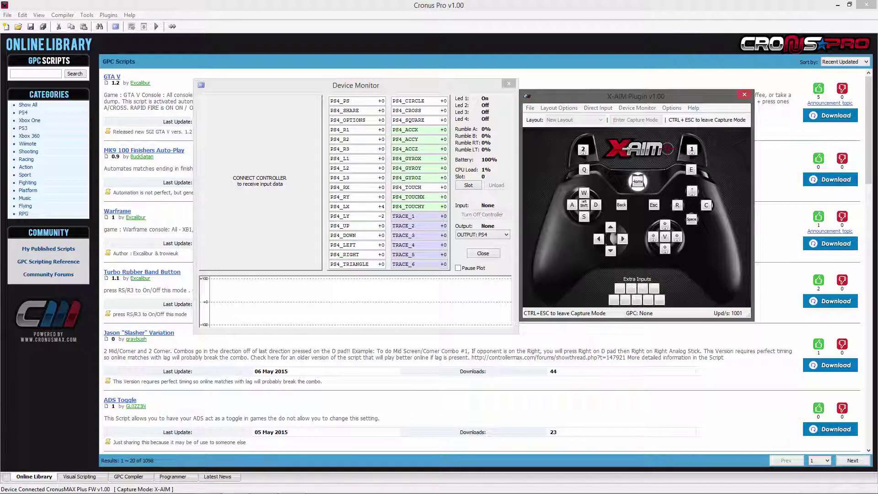